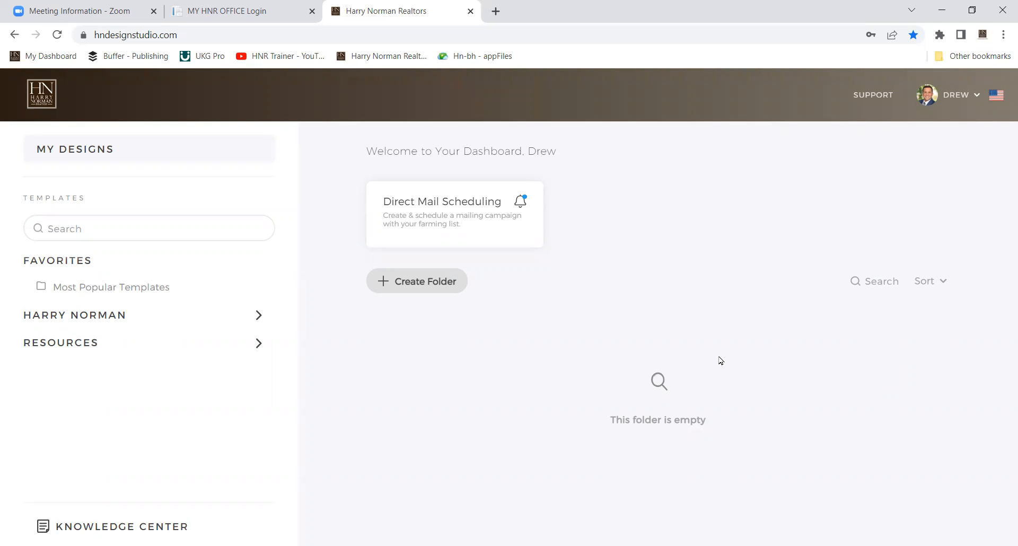
- Open the Social Media Posts templates in the Harry Norman collection
{"action": "left_click", "coordinate": [170, 316]}
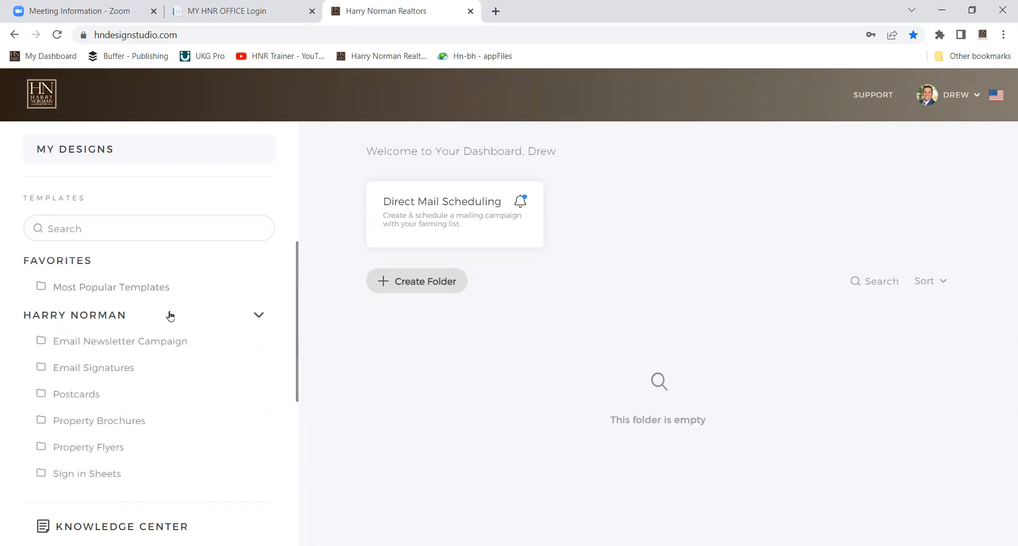
{"action": "scroll", "coordinate": [196, 371], "scroll_direction": "down", "scroll_amount": 3}
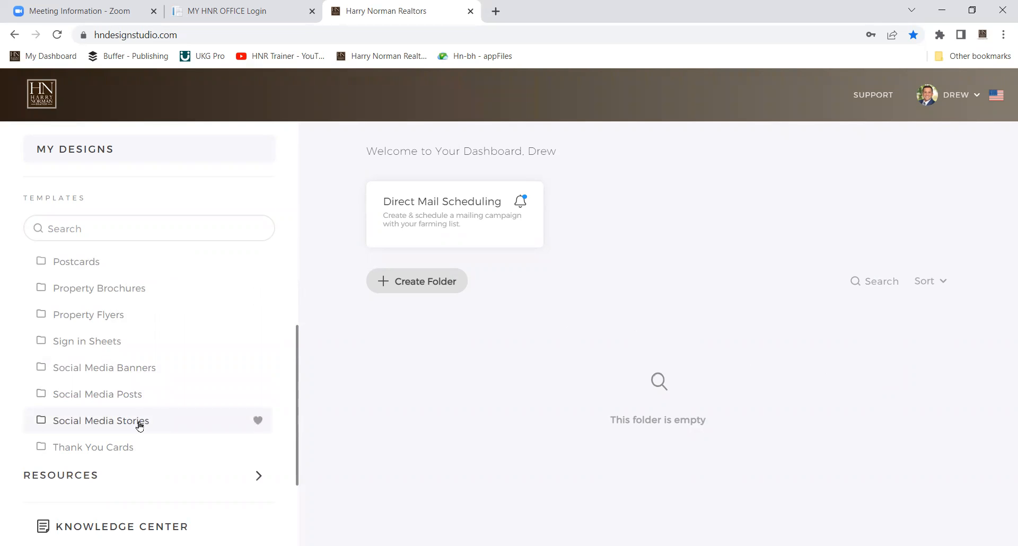
{"action": "left_click", "coordinate": [127, 405]}
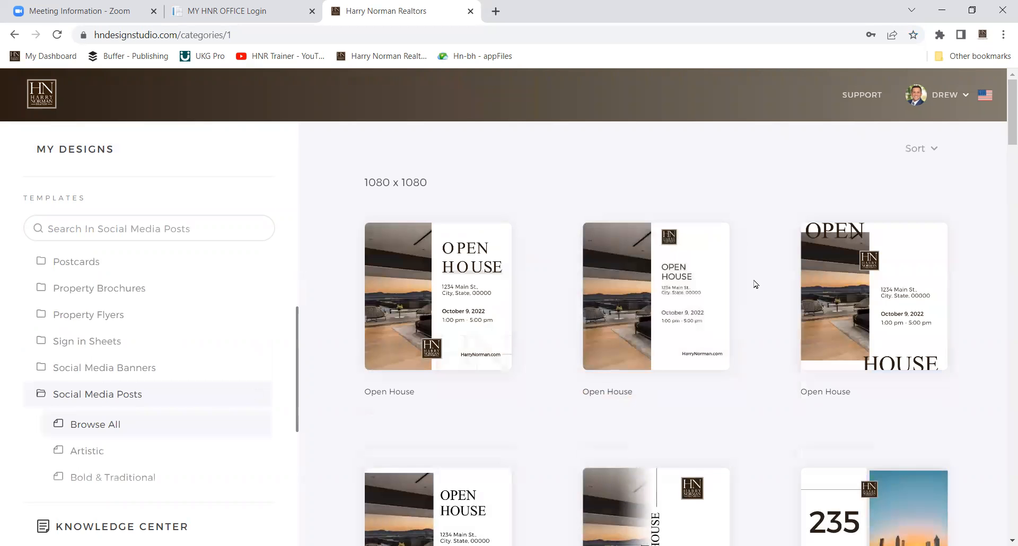
- Find the "First in luxury" template among the social media posts and create a design from it
{"action": "scroll", "coordinate": [754, 286], "scroll_direction": "down", "scroll_amount": 15}
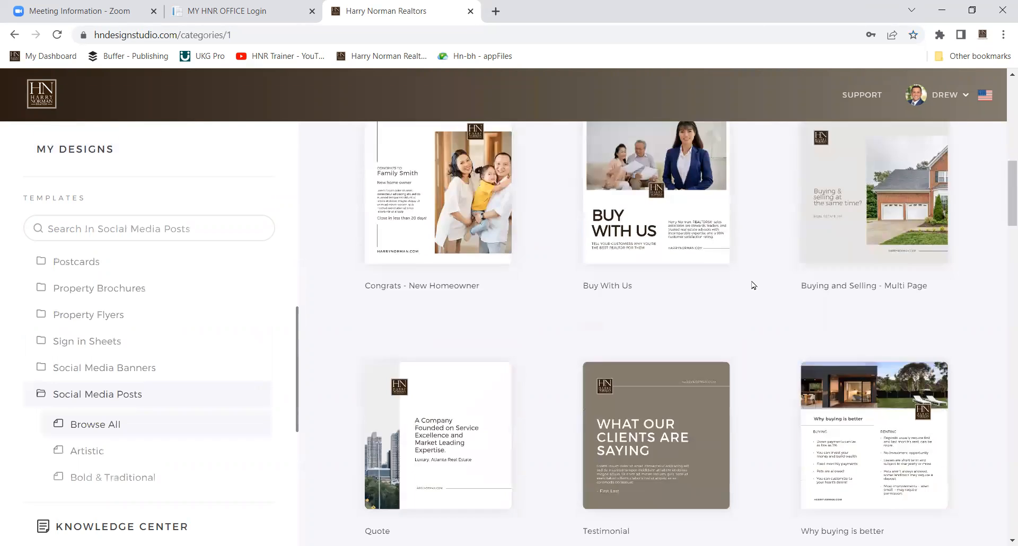
{"action": "scroll", "coordinate": [754, 286], "scroll_direction": "down", "scroll_amount": 8}
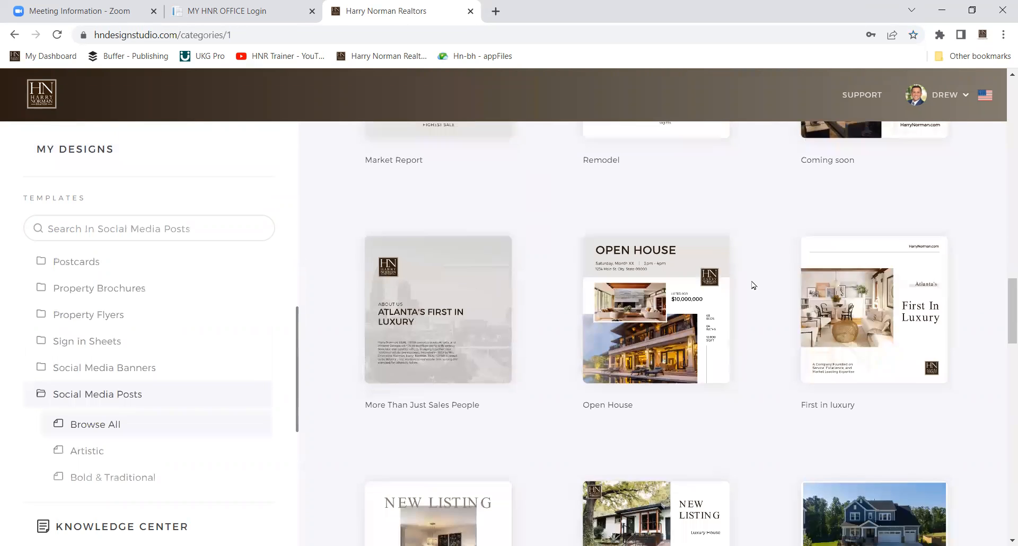
{"action": "scroll", "coordinate": [754, 285], "scroll_direction": "down", "scroll_amount": 1}
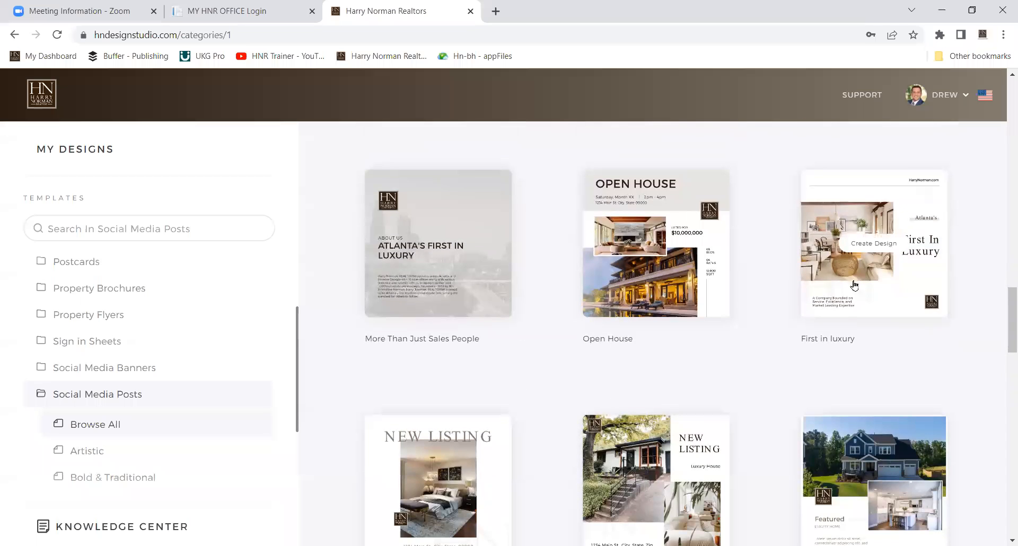
{"action": "mouse_move", "coordinate": [869, 247]}
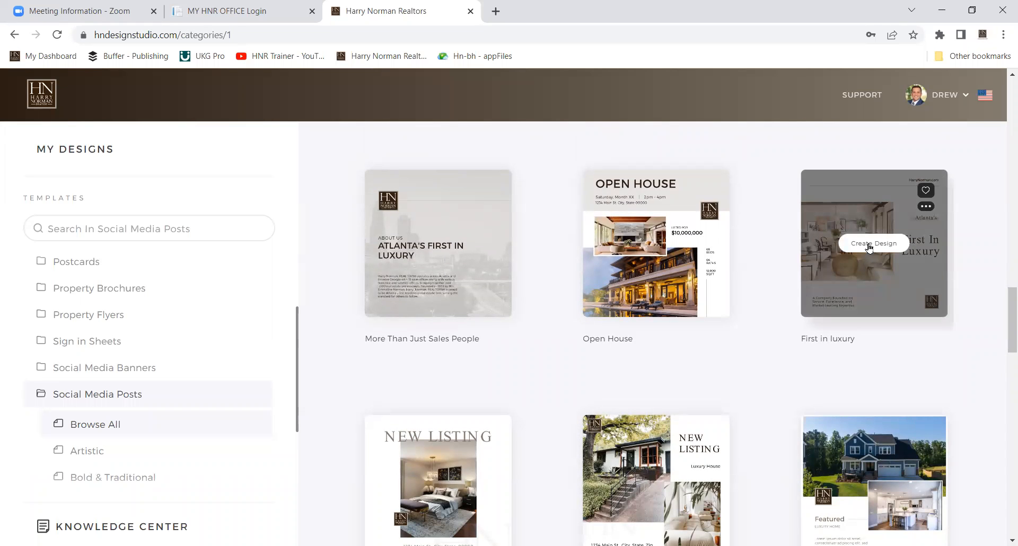
{"action": "left_click", "coordinate": [869, 244]}
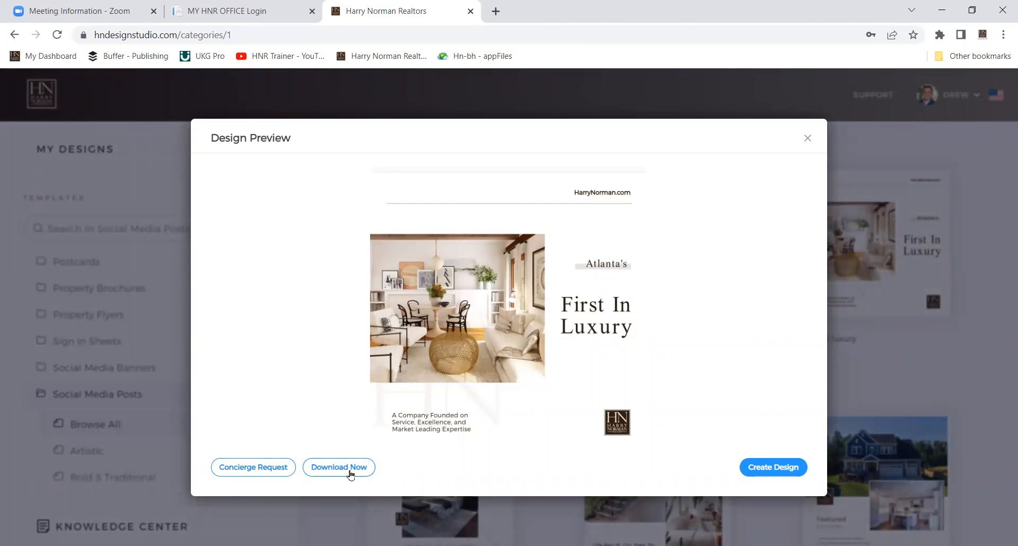
{"action": "left_click", "coordinate": [770, 469]}
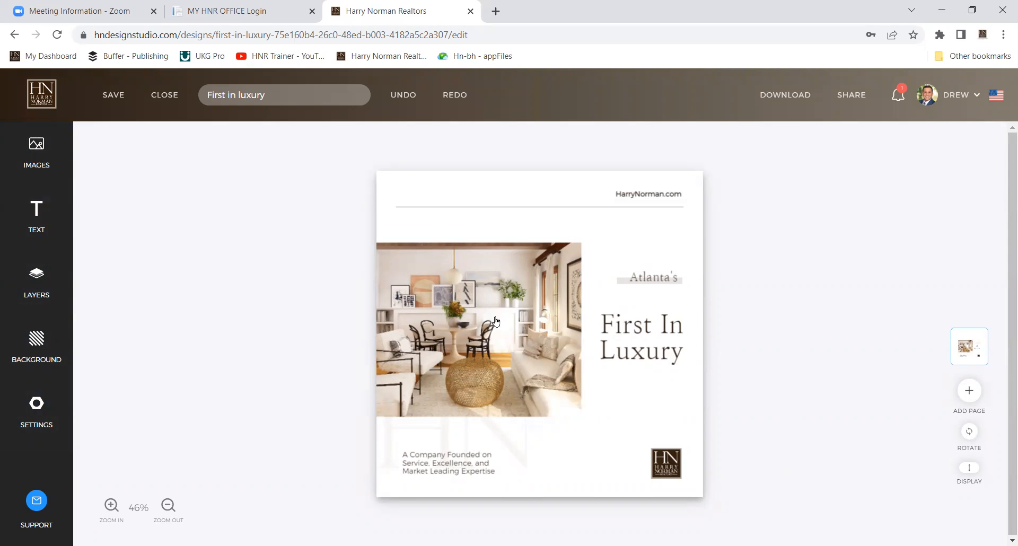
- Replace the living room photo with the uploaded image dynamic_duo.jpg and adjust its position within the frame
{"action": "left_click", "coordinate": [41, 148]}
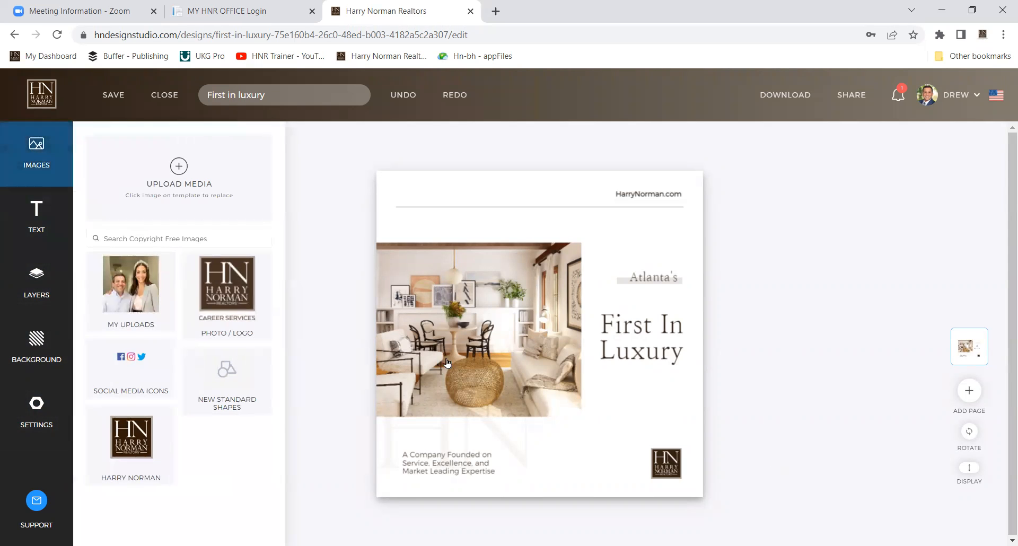
{"action": "left_click", "coordinate": [484, 303]}
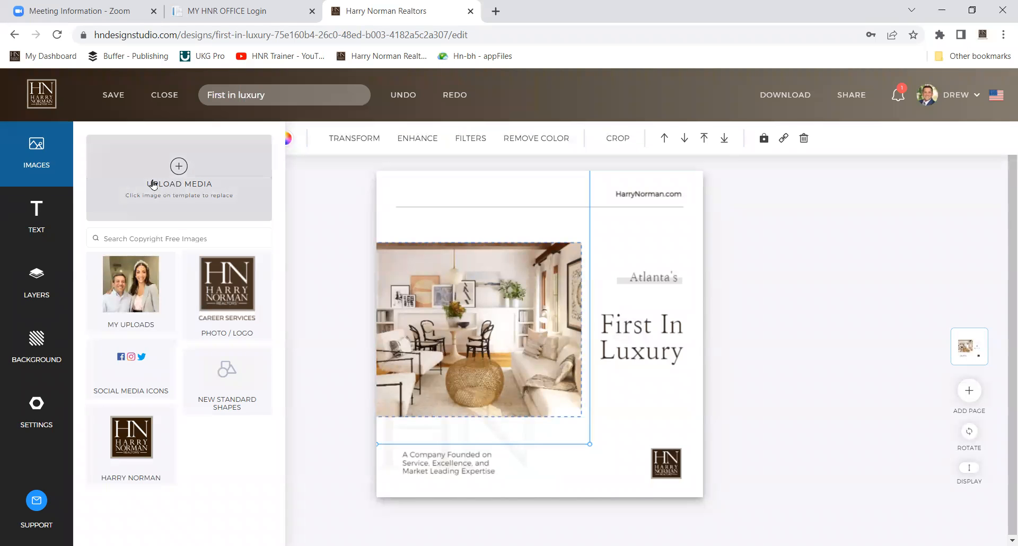
{"action": "left_click", "coordinate": [141, 280]}
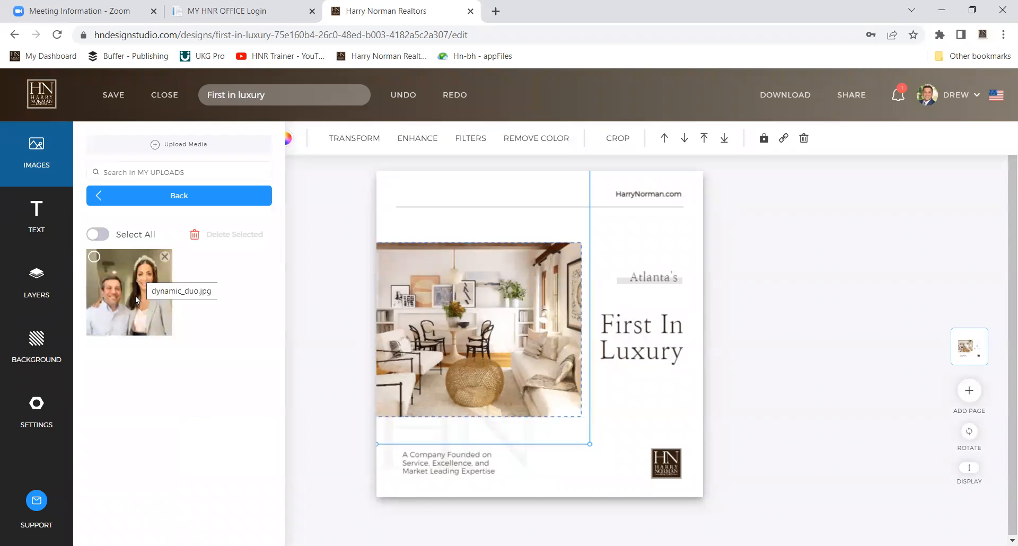
{"action": "left_click", "coordinate": [136, 300]}
{"action": "left_click_drag", "start_coordinate": [496, 304], "coordinate": [497, 323]}
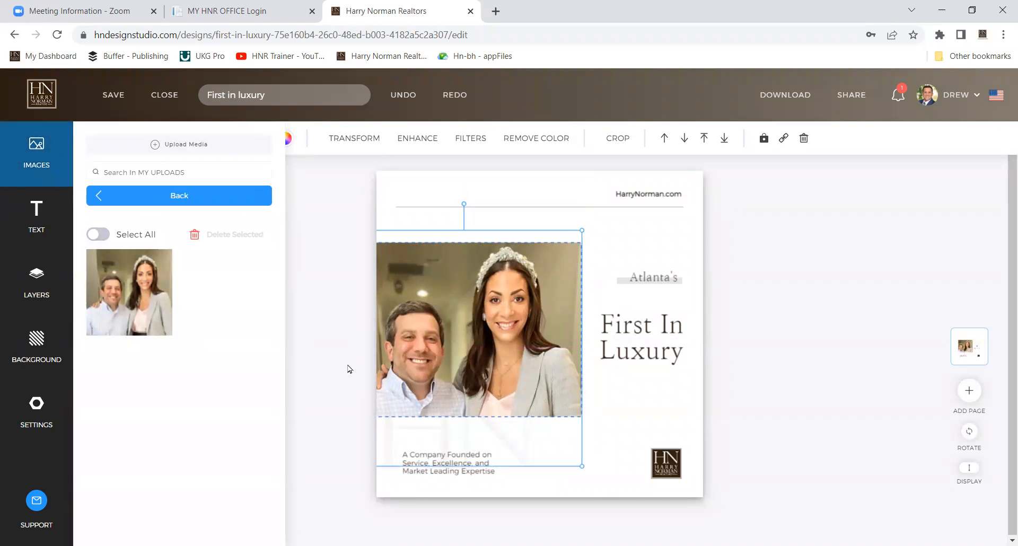
- Change the small "Atlanta's" text above the headline to "Career Services"
{"action": "left_click", "coordinate": [34, 212]}
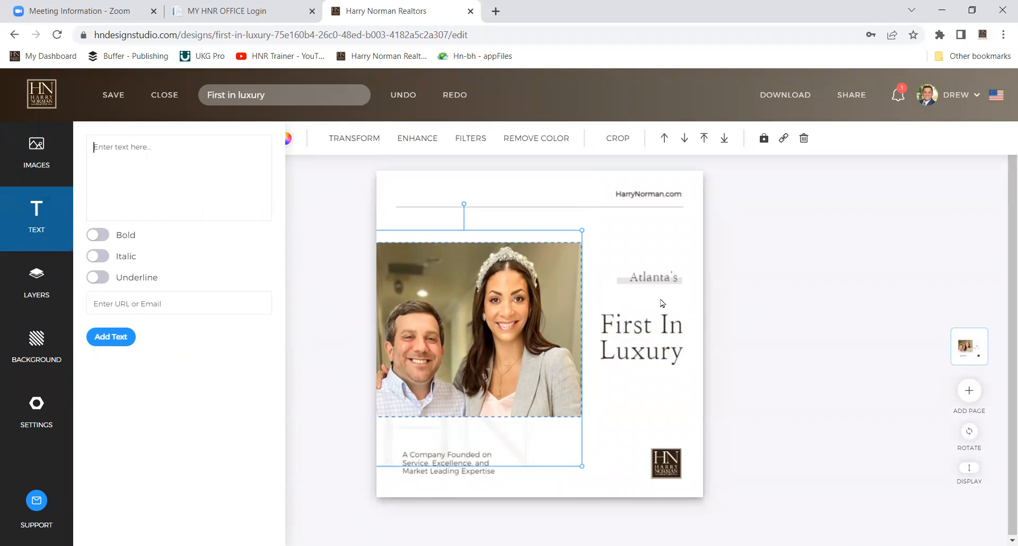
{"action": "left_click", "coordinate": [656, 283]}
{"action": "double_click", "coordinate": [656, 279]}
{"action": "key", "text": "BackSpace"}
{"action": "type", "text": "Caree"}
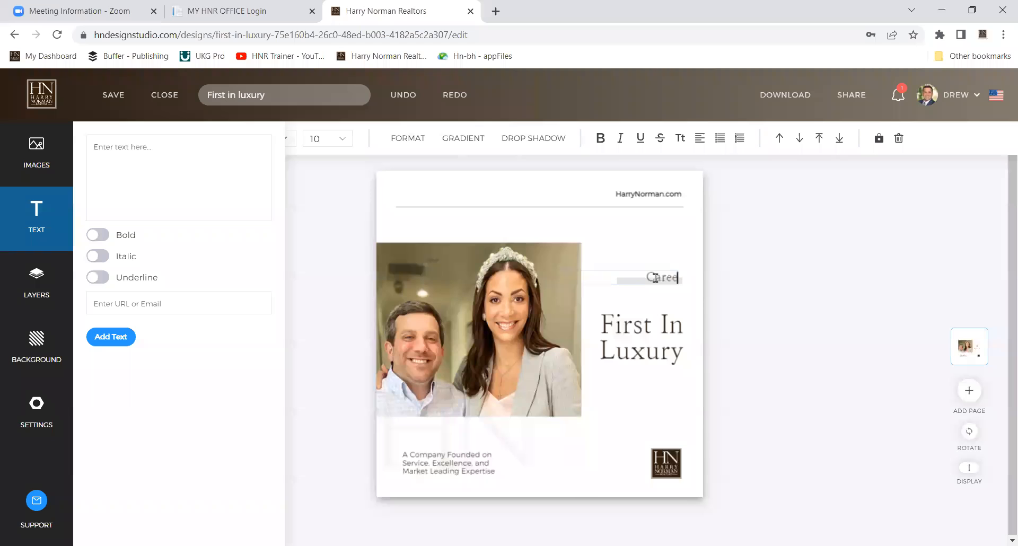
{"action": "type", "text": "r Services"}
- Replace the "First In Luxury" headline with "We are invested in you!"
{"action": "left_click", "coordinate": [665, 357]}
{"action": "double_click", "coordinate": [681, 348]}
{"action": "left_click_drag", "start_coordinate": [681, 348], "coordinate": [571, 300]}
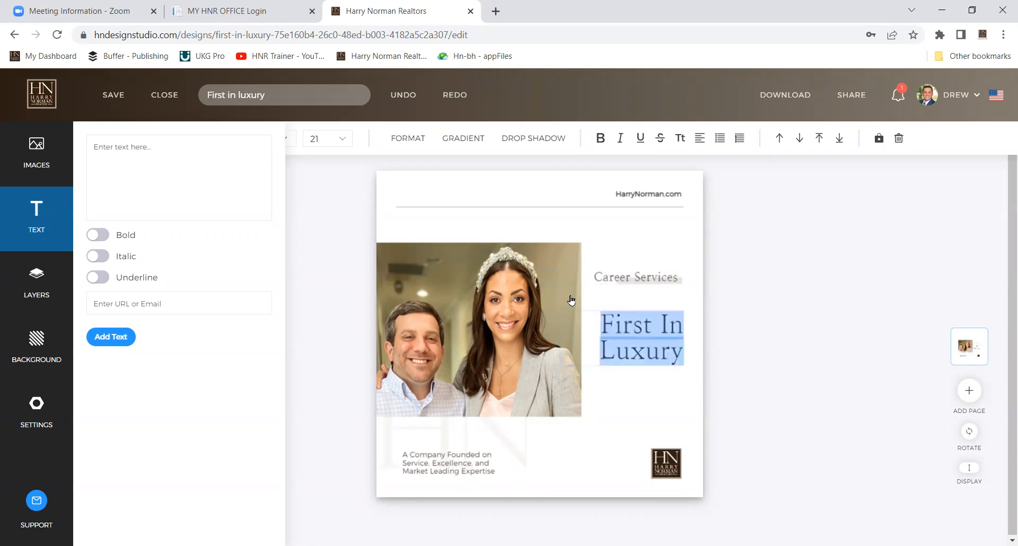
{"action": "type", "text": "We are"}
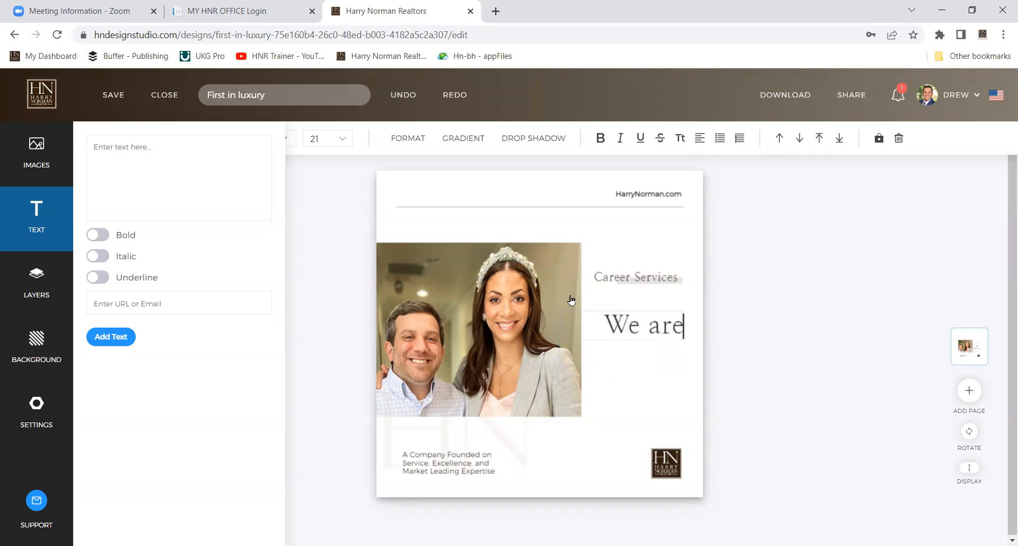
{"action": "type", "text": " investe"}
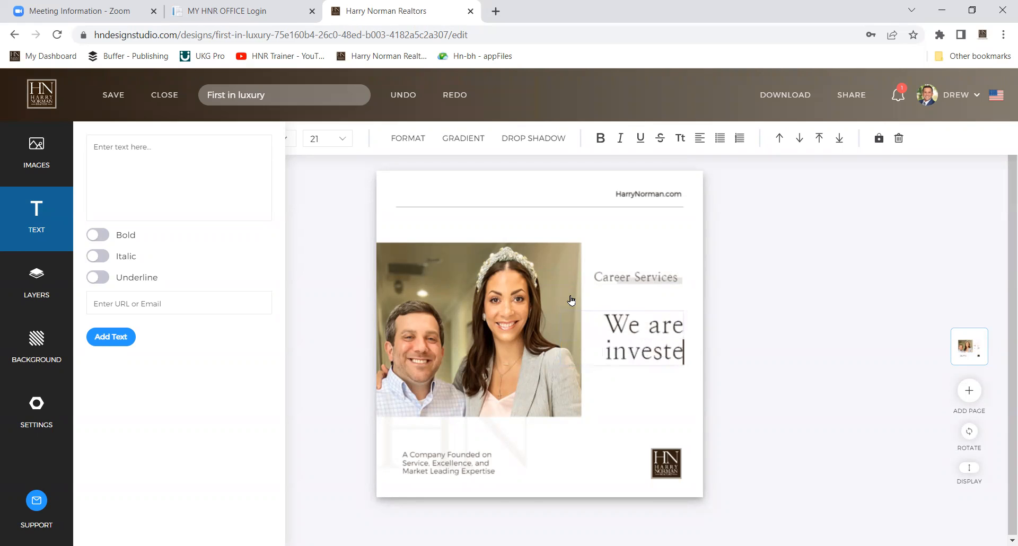
{"action": "type", "text": "d in you!"}
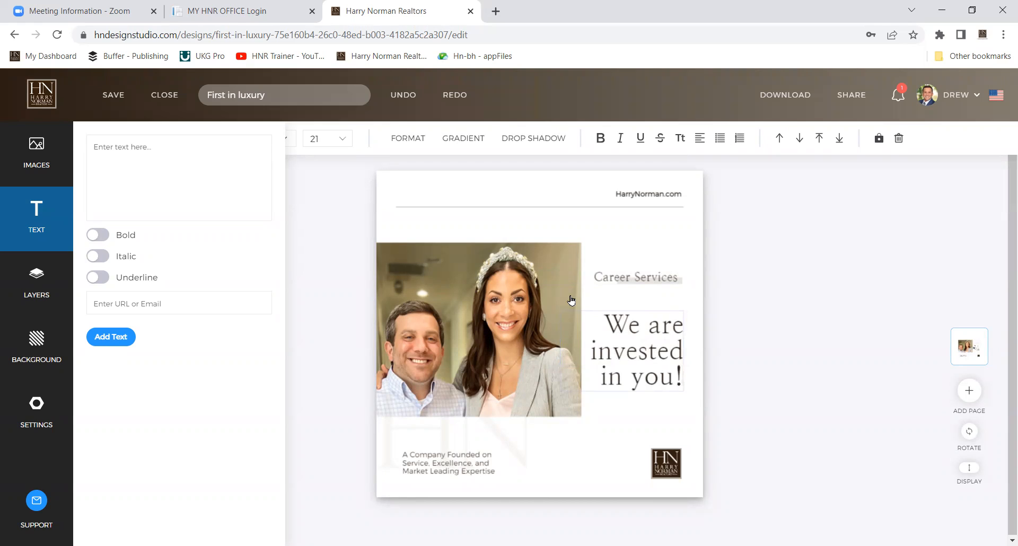
- Examine the design's layer list and which layers the tagline and headline texts correspond to
{"action": "left_click", "coordinate": [457, 460]}
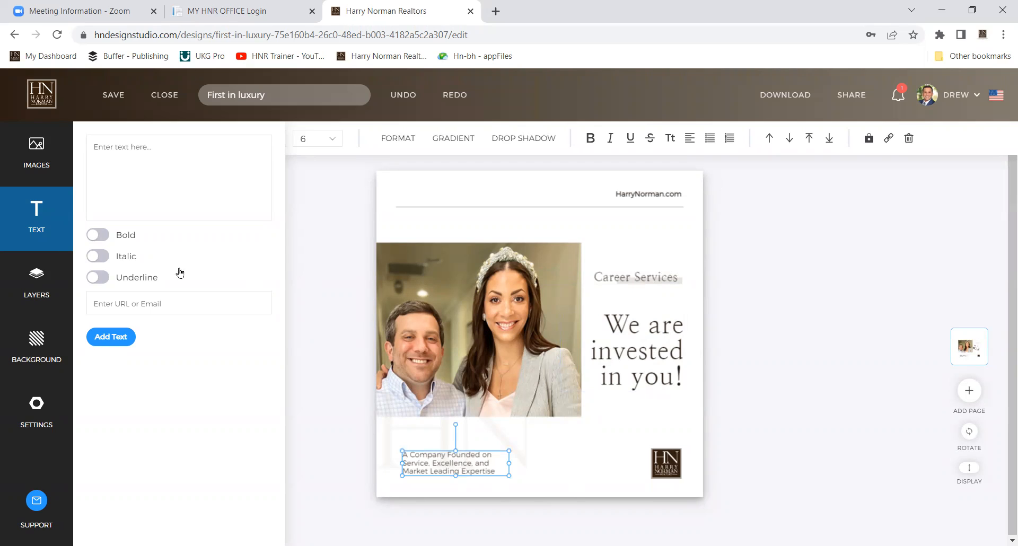
{"action": "left_click", "coordinate": [39, 284]}
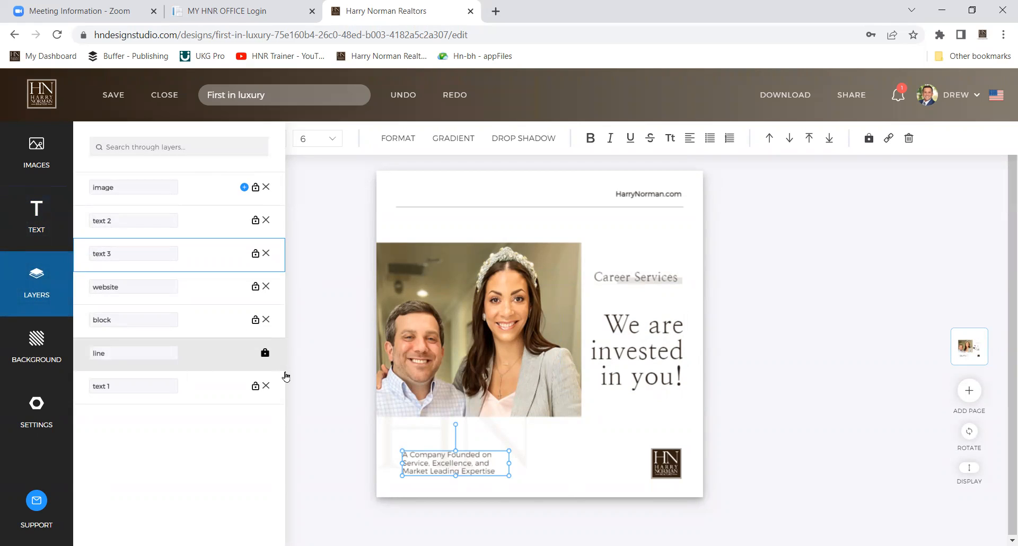
{"action": "left_click", "coordinate": [651, 361]}
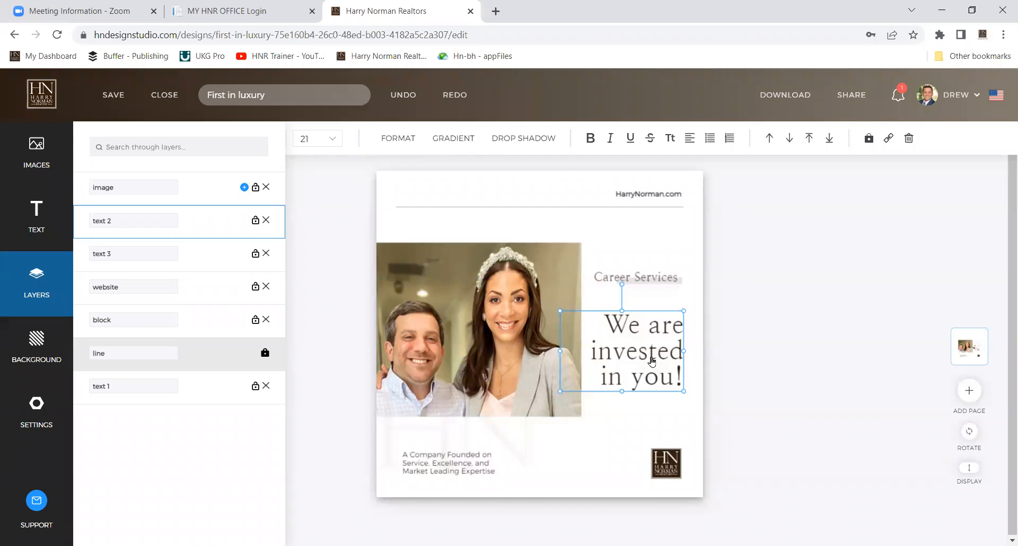
{"action": "left_click", "coordinate": [42, 272]}
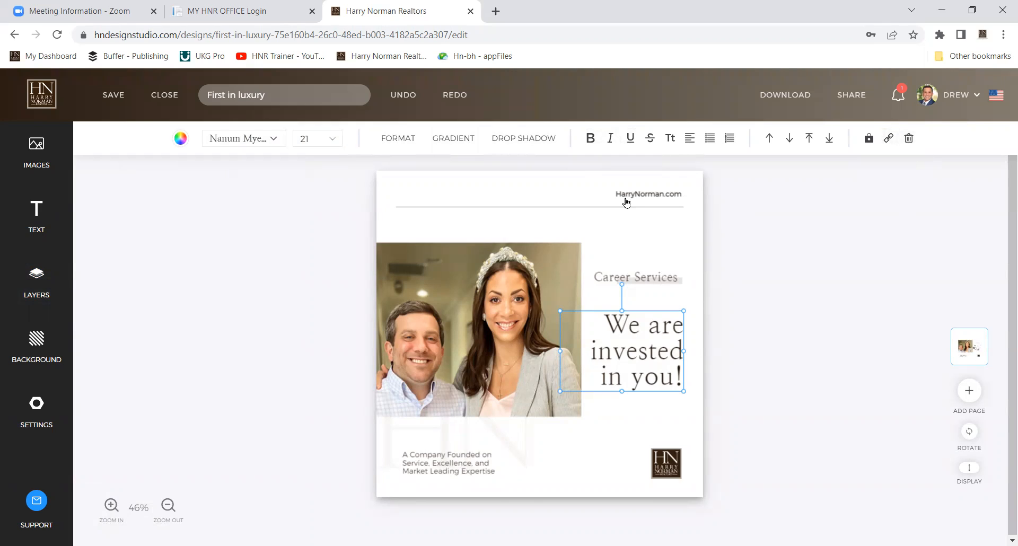
- Try the dark brown brand color as the page background and settle on the light grey brand color #E7E5E3FF
{"action": "left_click", "coordinate": [48, 345]}
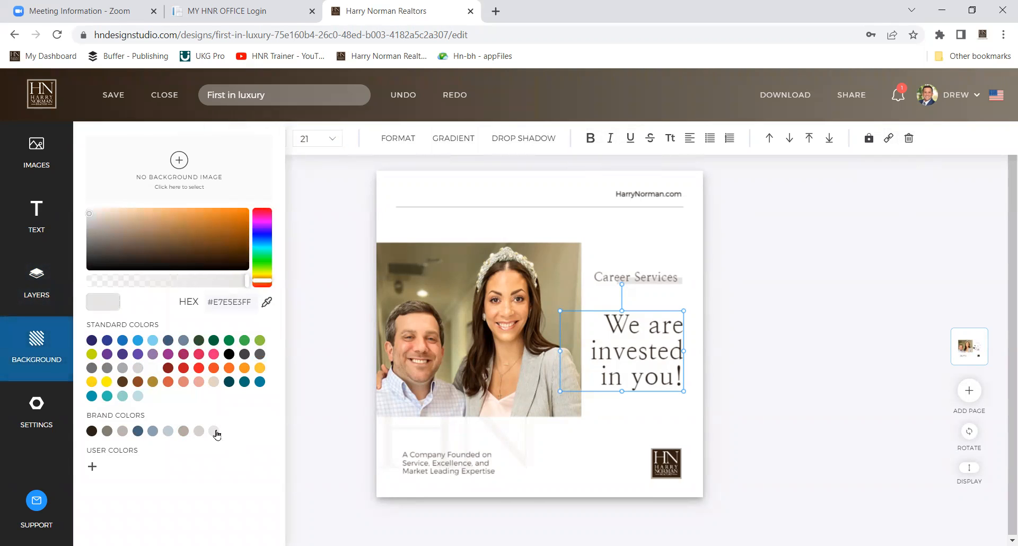
{"action": "left_click", "coordinate": [93, 431]}
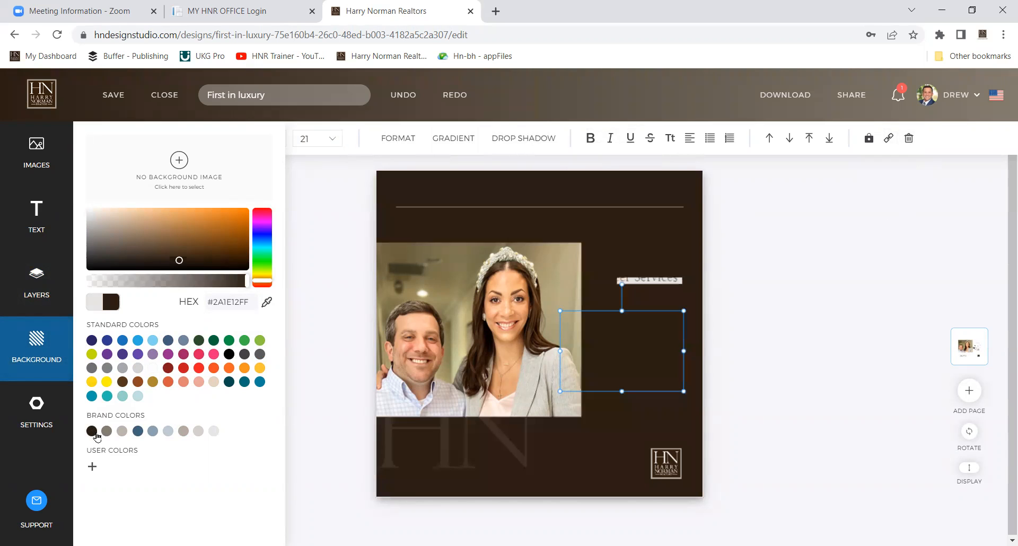
{"action": "left_click", "coordinate": [213, 431]}
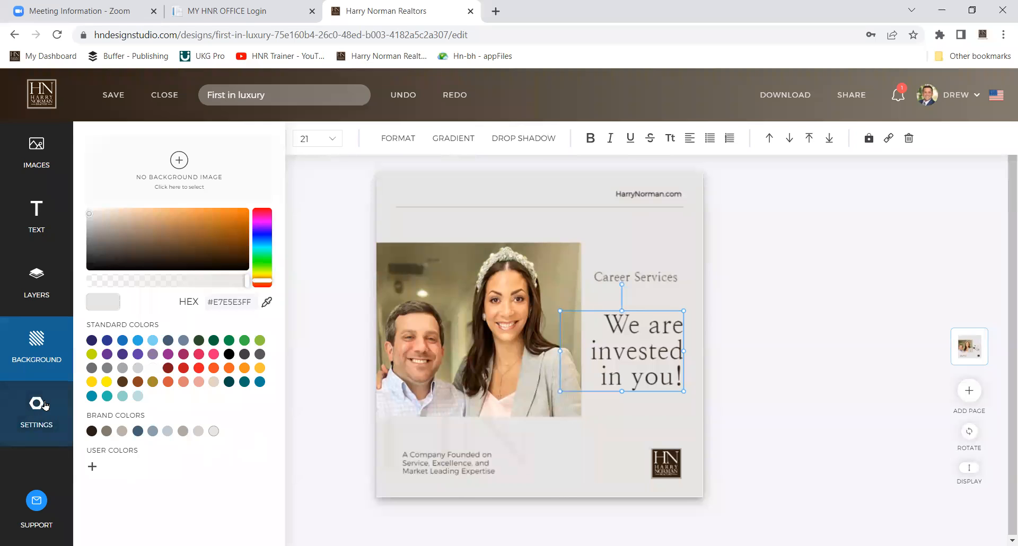
- Check the design's settings, and save the design and return to the dashboard to view it among the saved designs
{"action": "left_click", "coordinate": [45, 405]}
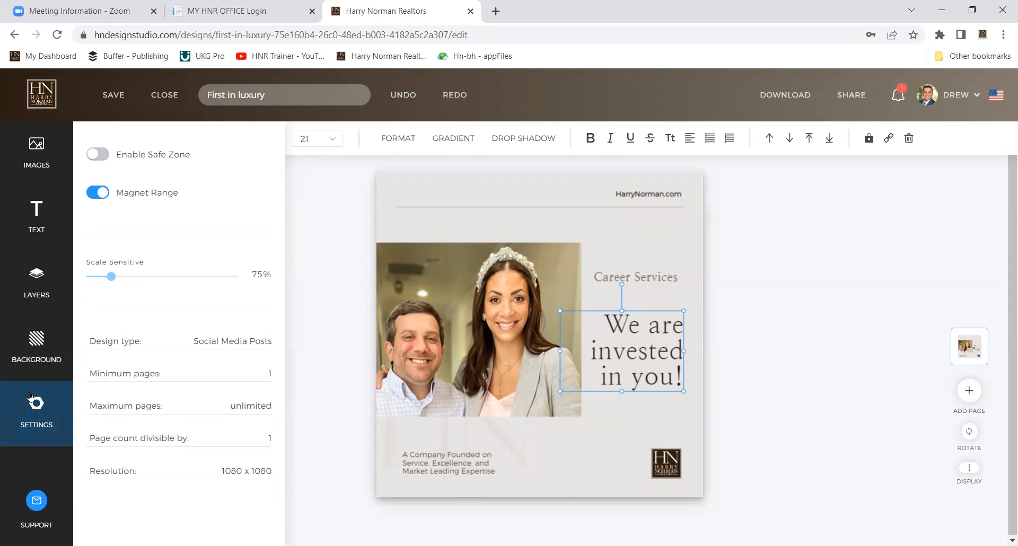
{"action": "left_click", "coordinate": [30, 396]}
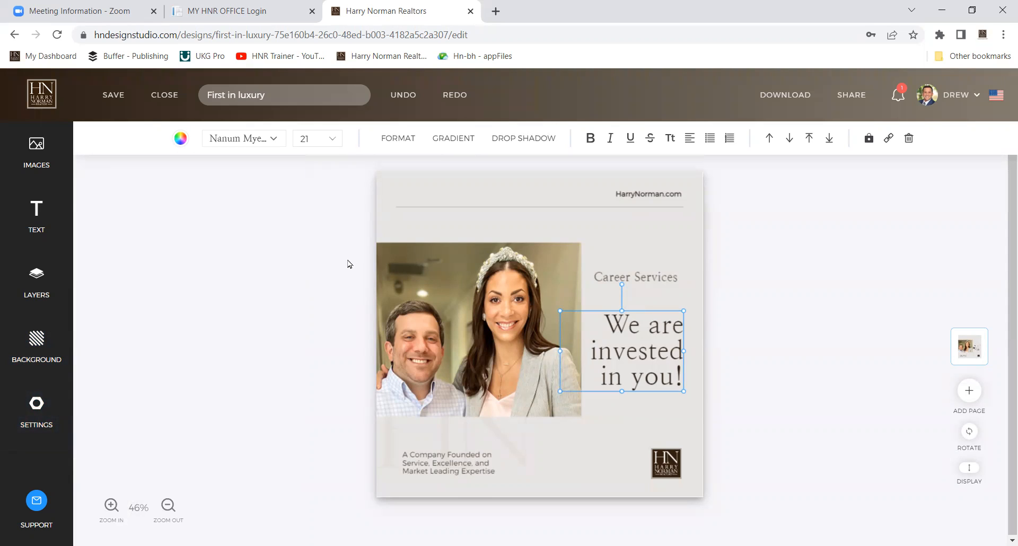
{"action": "left_click", "coordinate": [119, 94]}
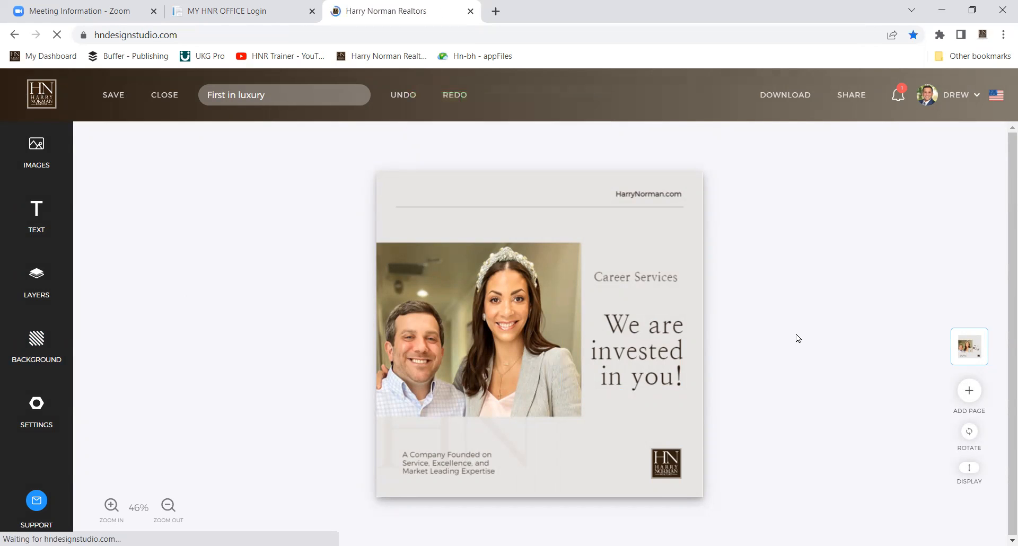
{"action": "scroll", "coordinate": [624, 344], "scroll_direction": "down", "scroll_amount": 1}
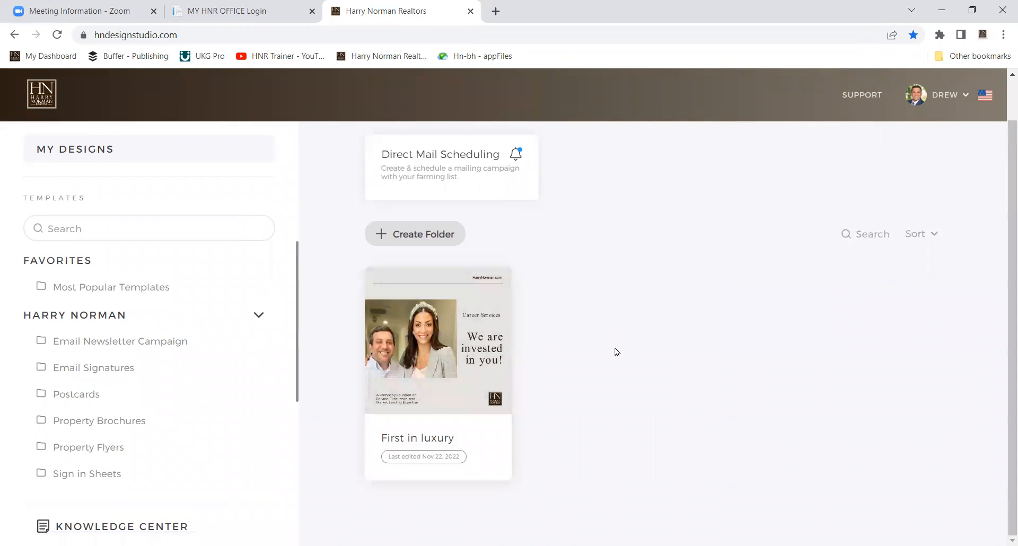